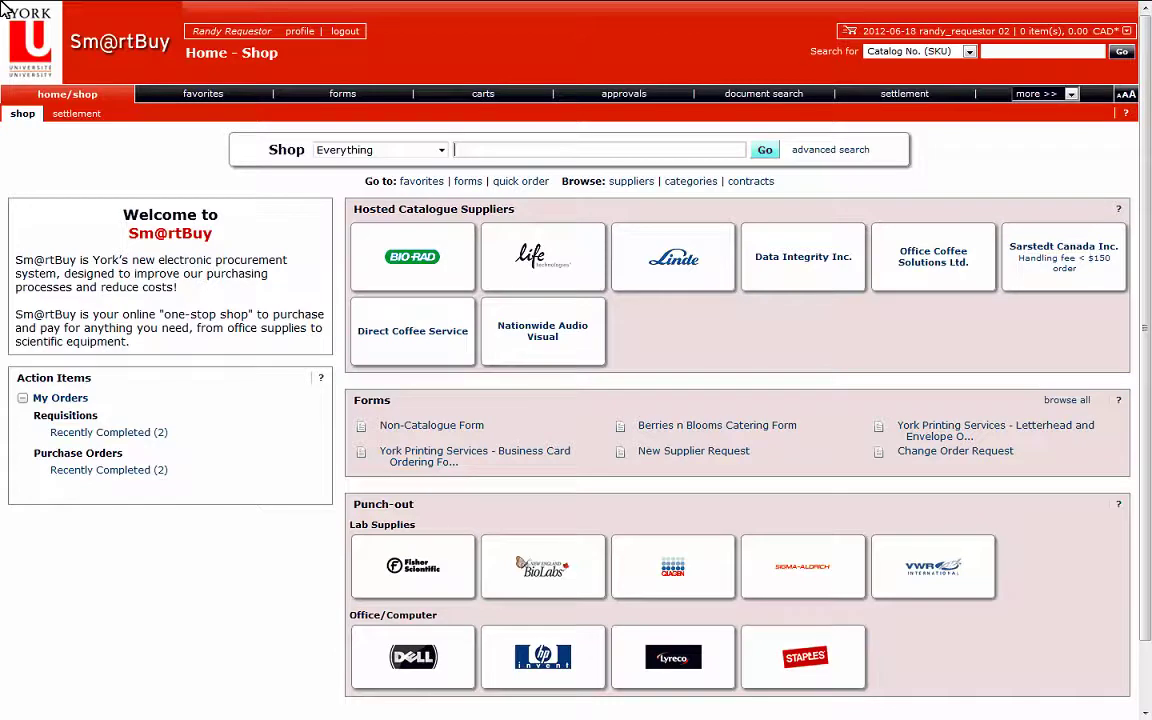
Search the shop catalogue for "test tube" across everything.
type("t")
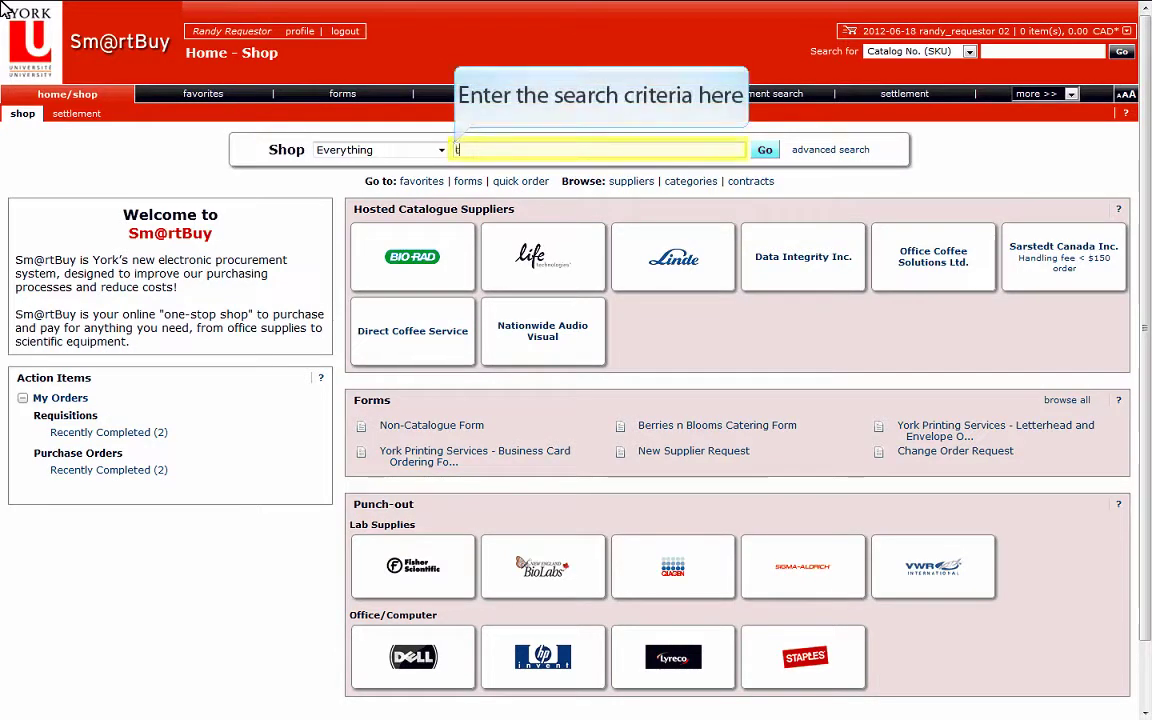
type("est tube")
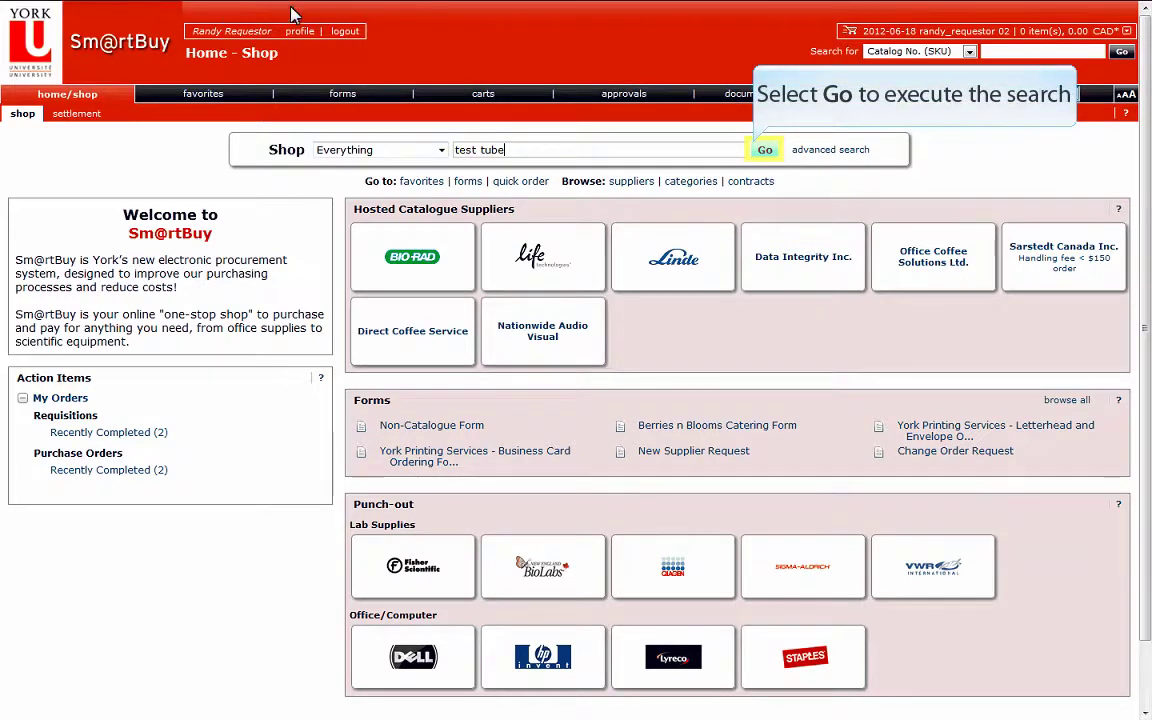
left_click(765, 150)
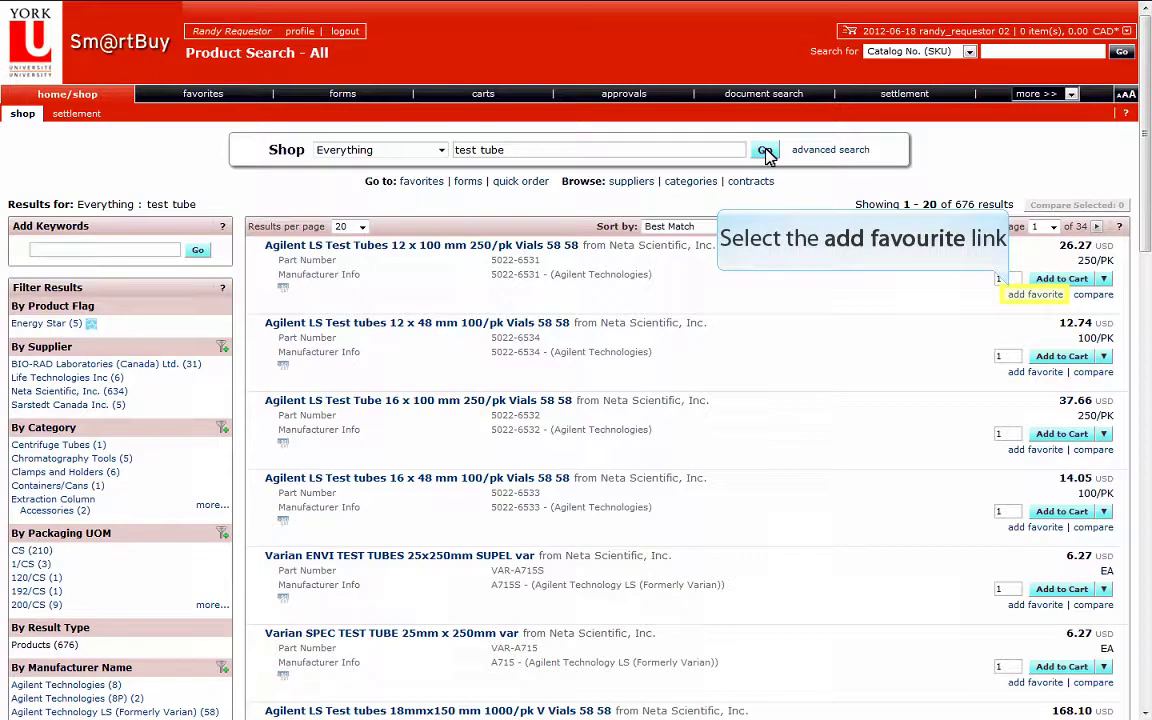
Start adding the Agilent 12 x 100 mm test tubes to favorites with the item nickname "12x100mm Test Tubes".
left_click(1018, 296)
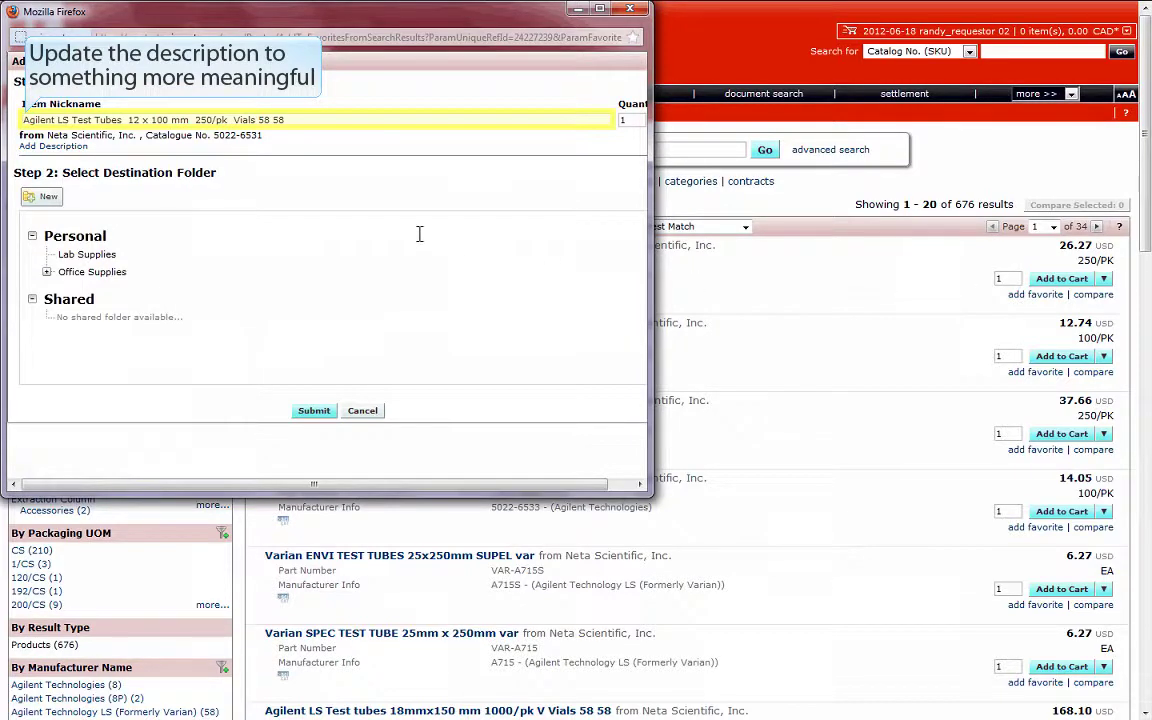
triple_click(298, 120)
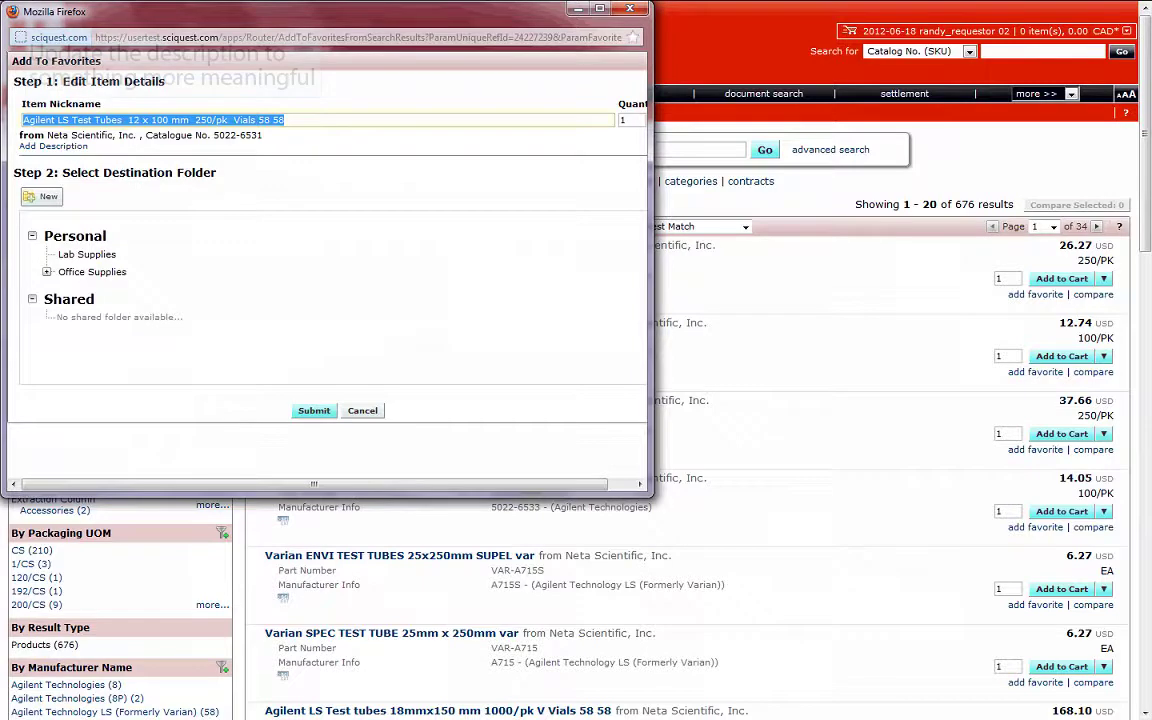
type("1")
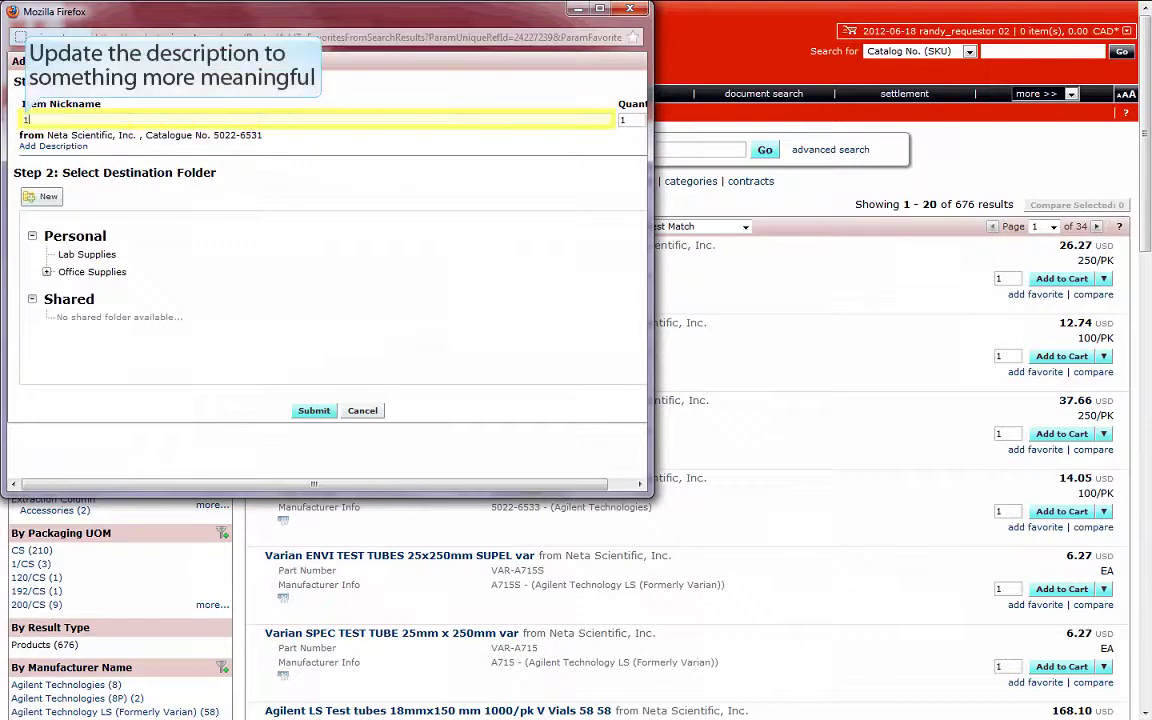
type("2x100mm Test Tubes")
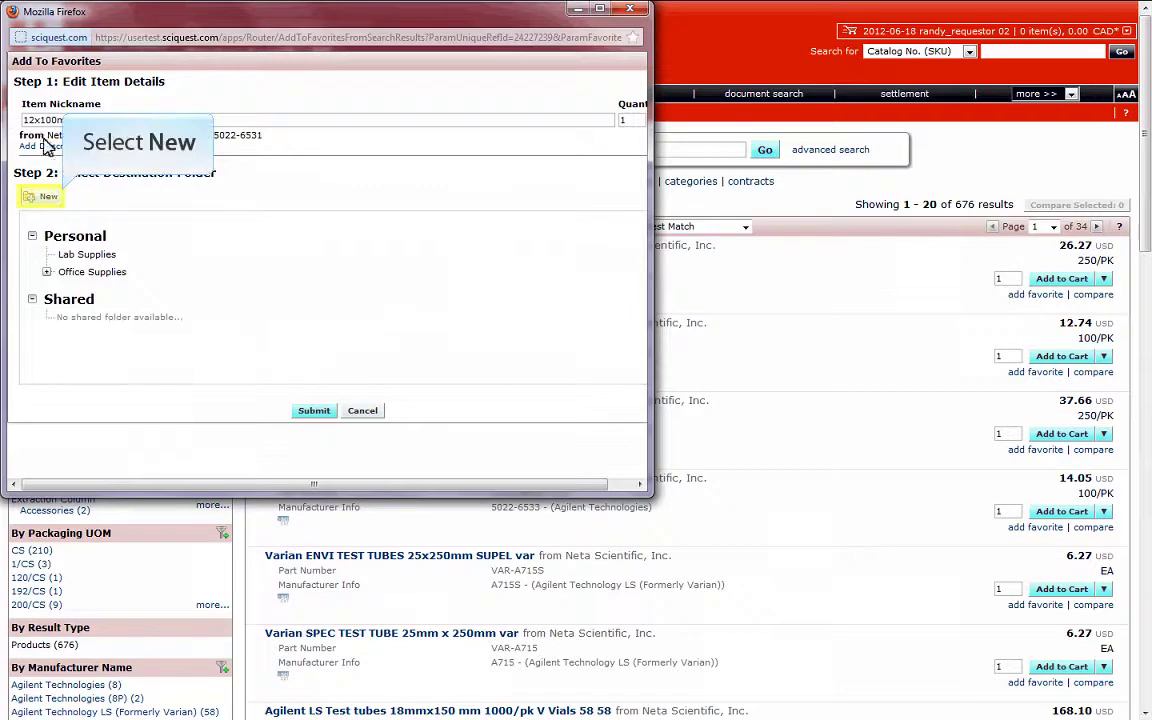
Create a top-level personal folder named "Test Tubes" and save the favorite item in it.
left_click(50, 198)
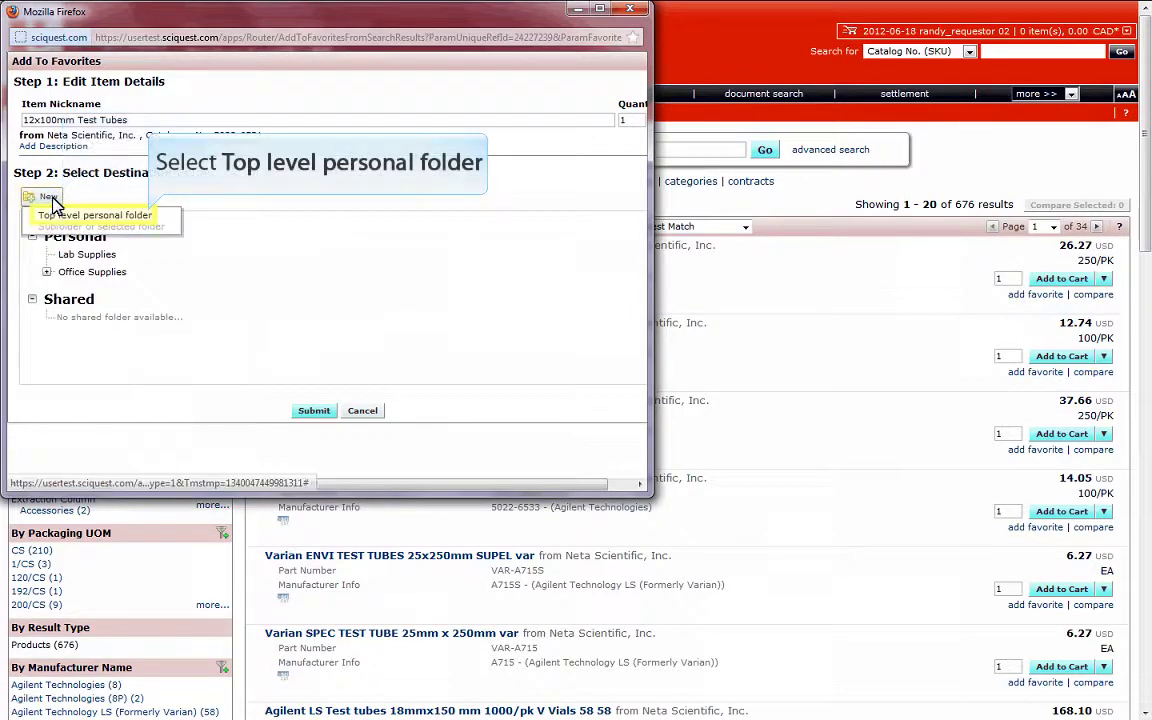
left_click(60, 215)
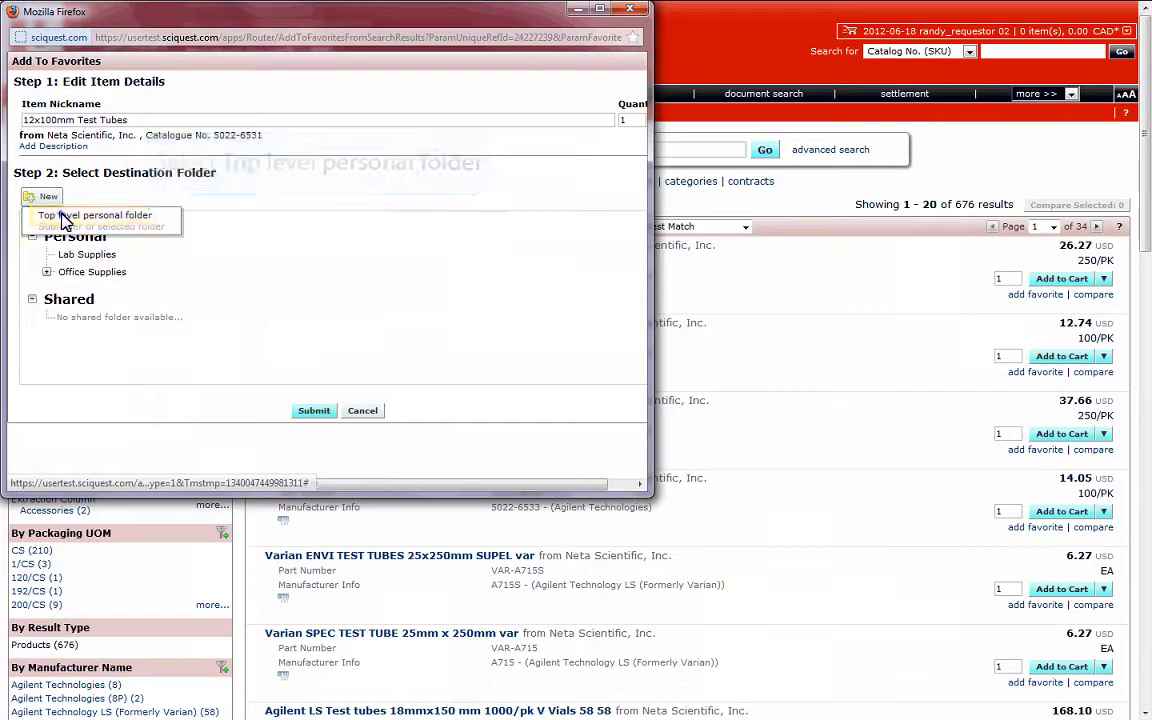
type("Test Tube")
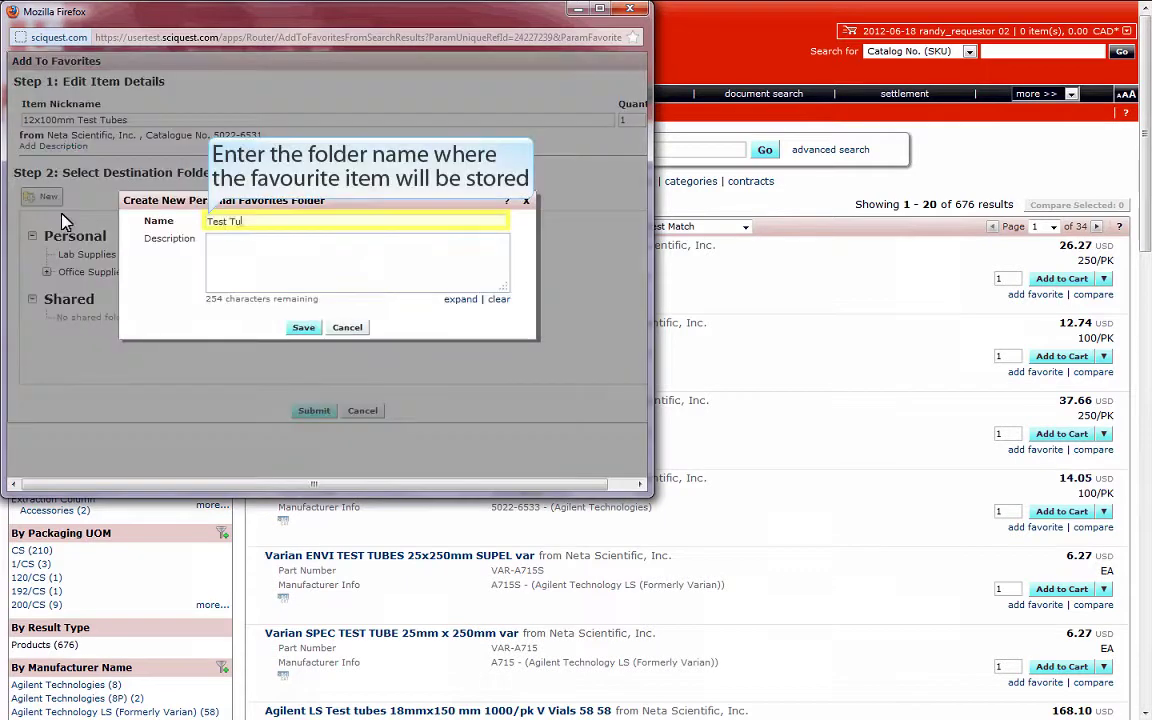
type("s")
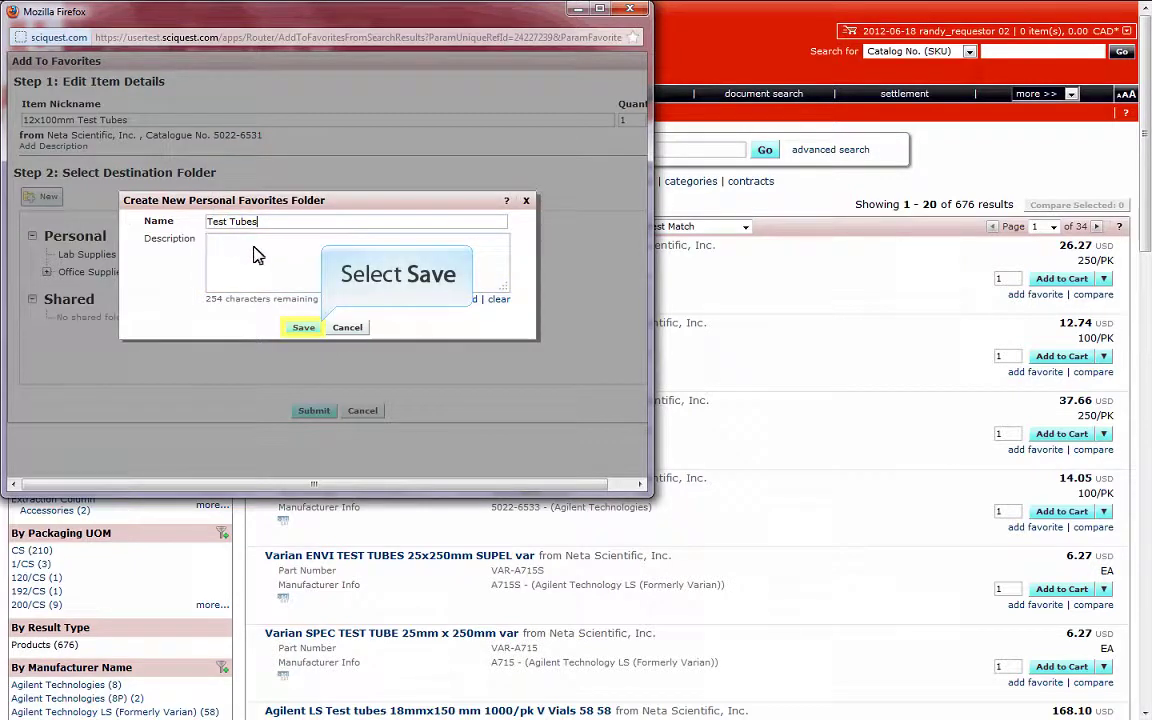
left_click(304, 328)
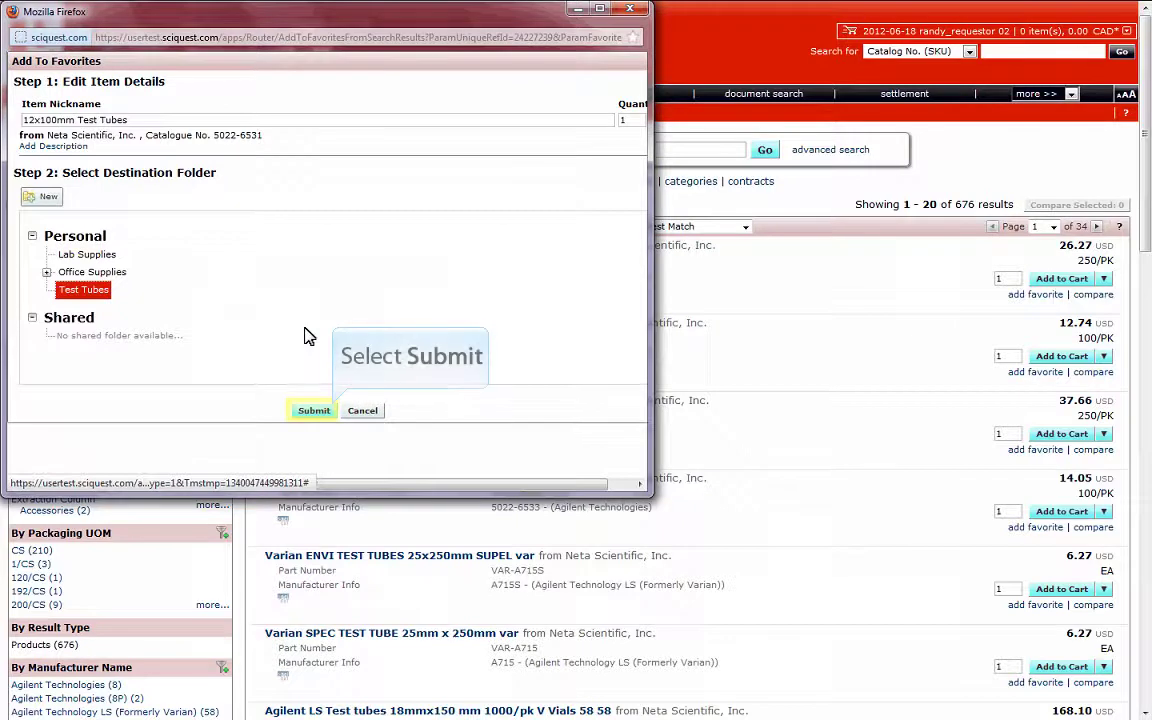
left_click(311, 411)
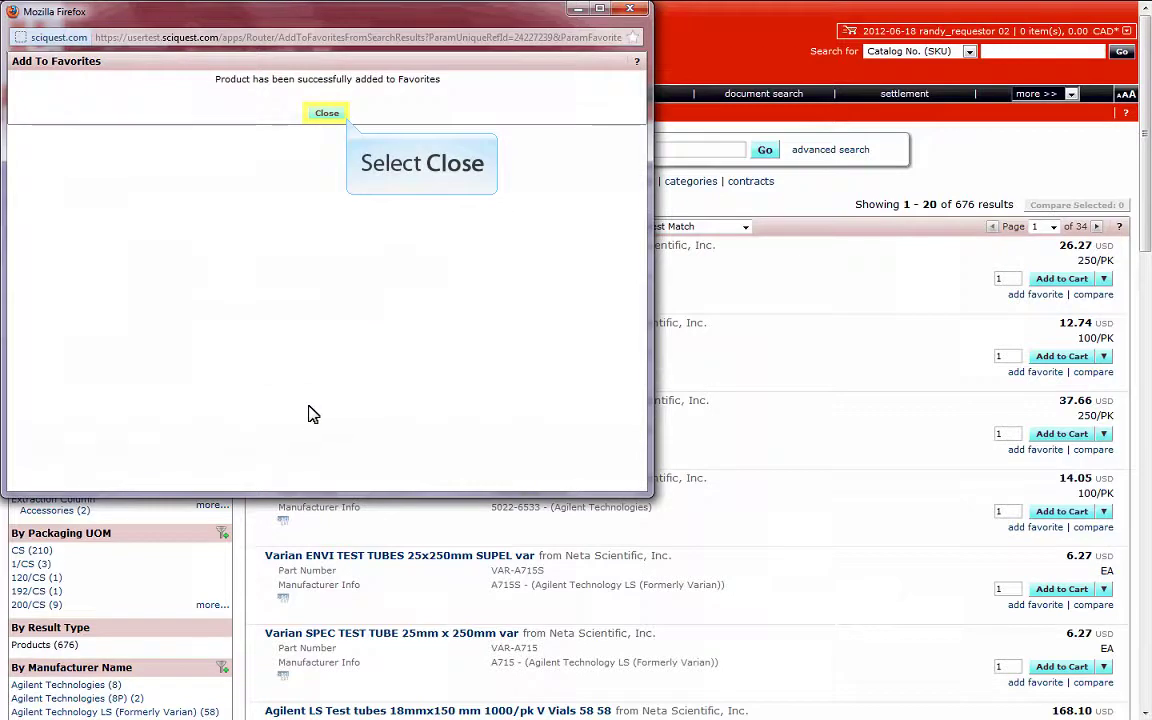
left_click(325, 115)
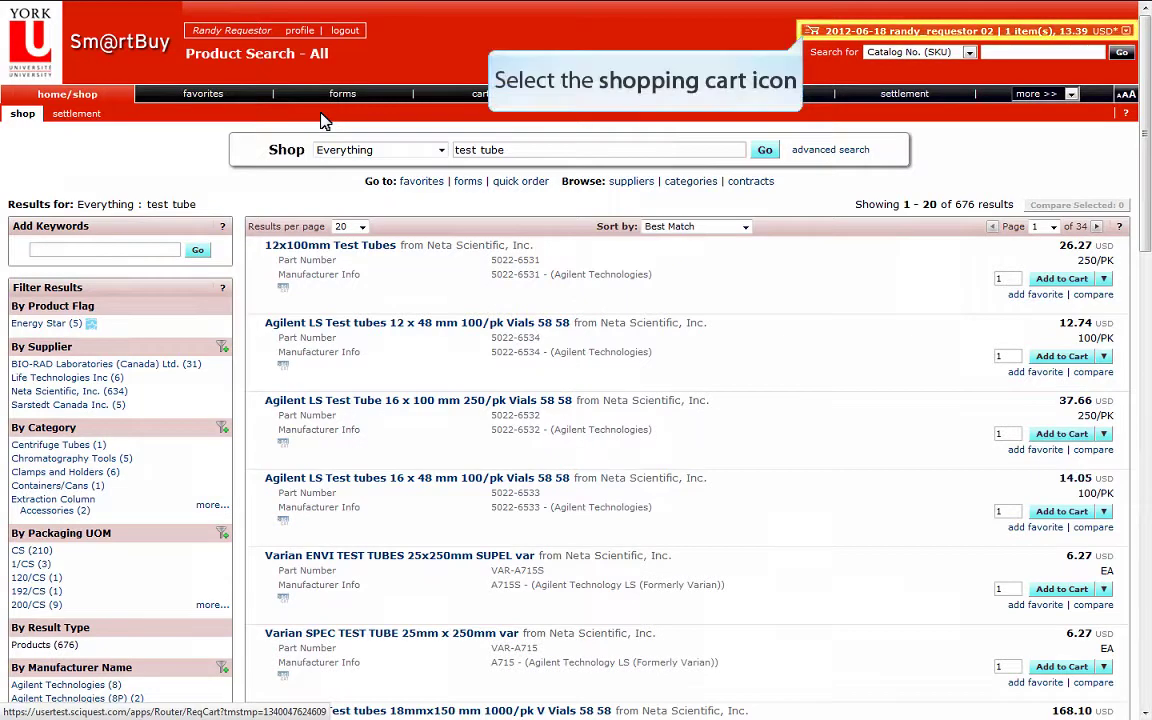
Add the LabChem hydrochloric acid from the shopping cart to favorites in the Chemicals folder under Office Supplies.
left_click(903, 32)
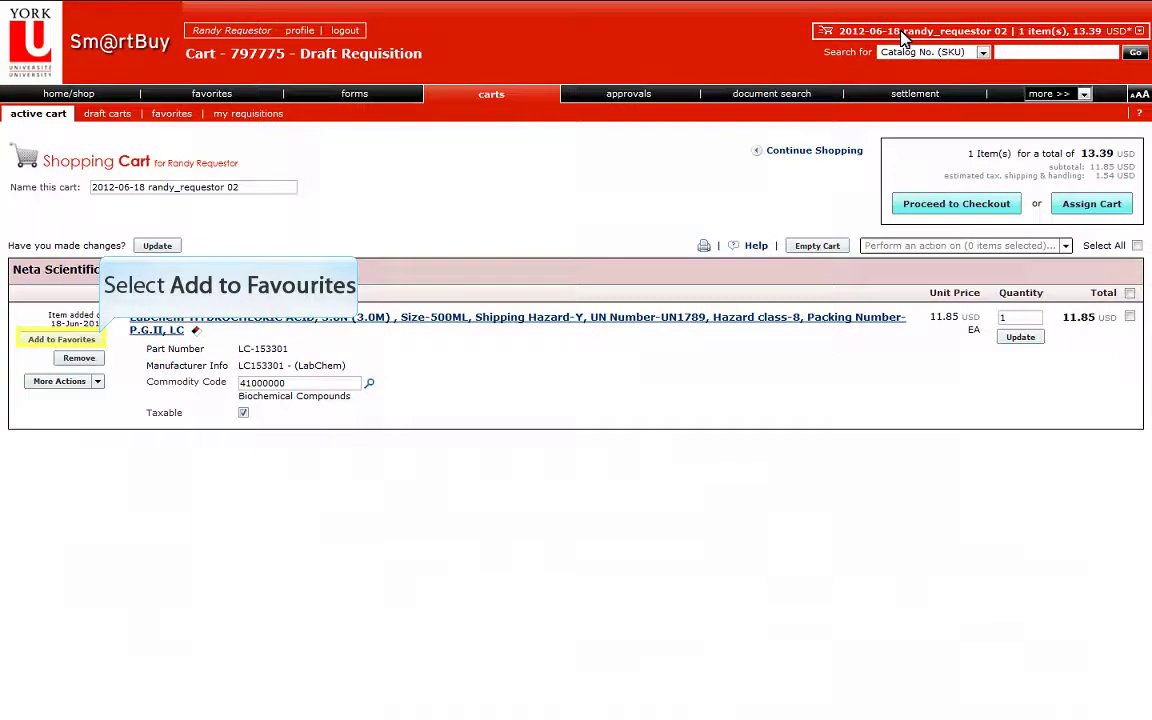
left_click(38, 338)
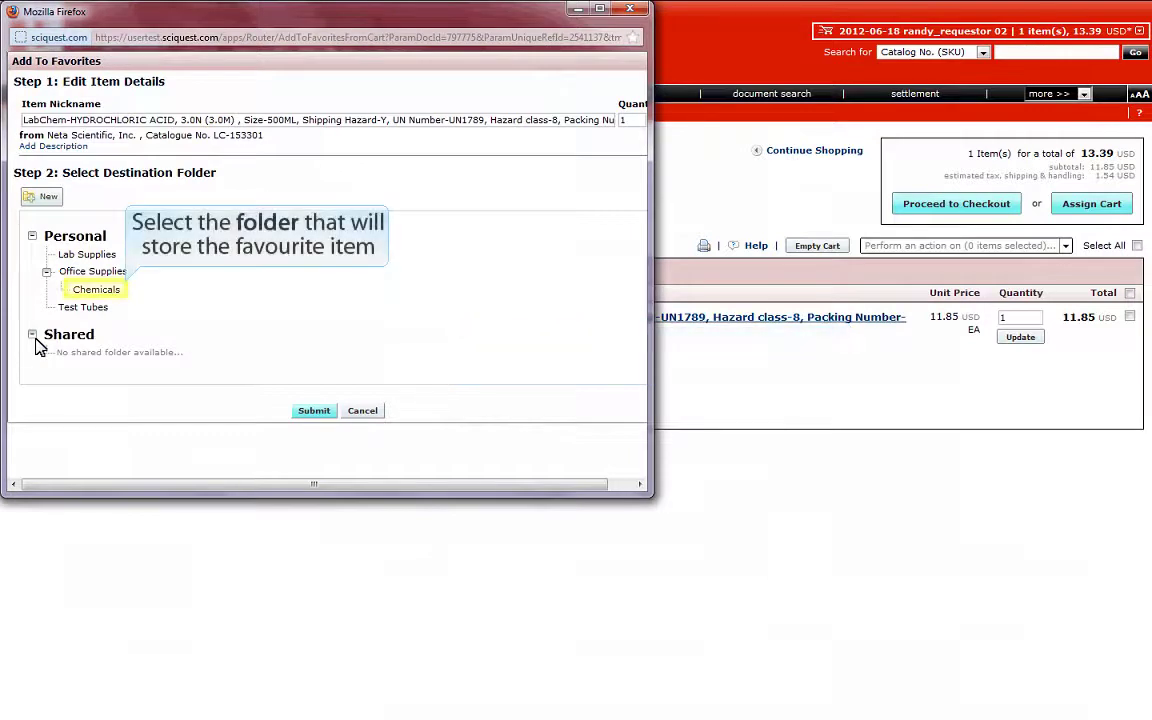
left_click(104, 292)
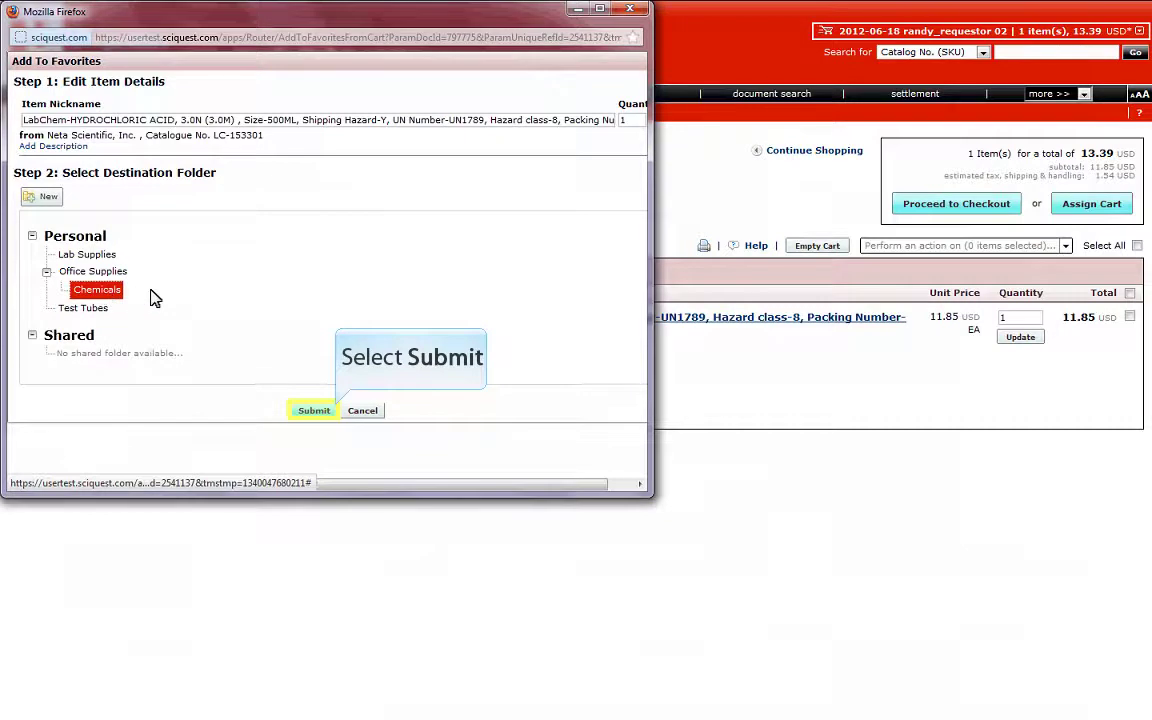
left_click(313, 412)
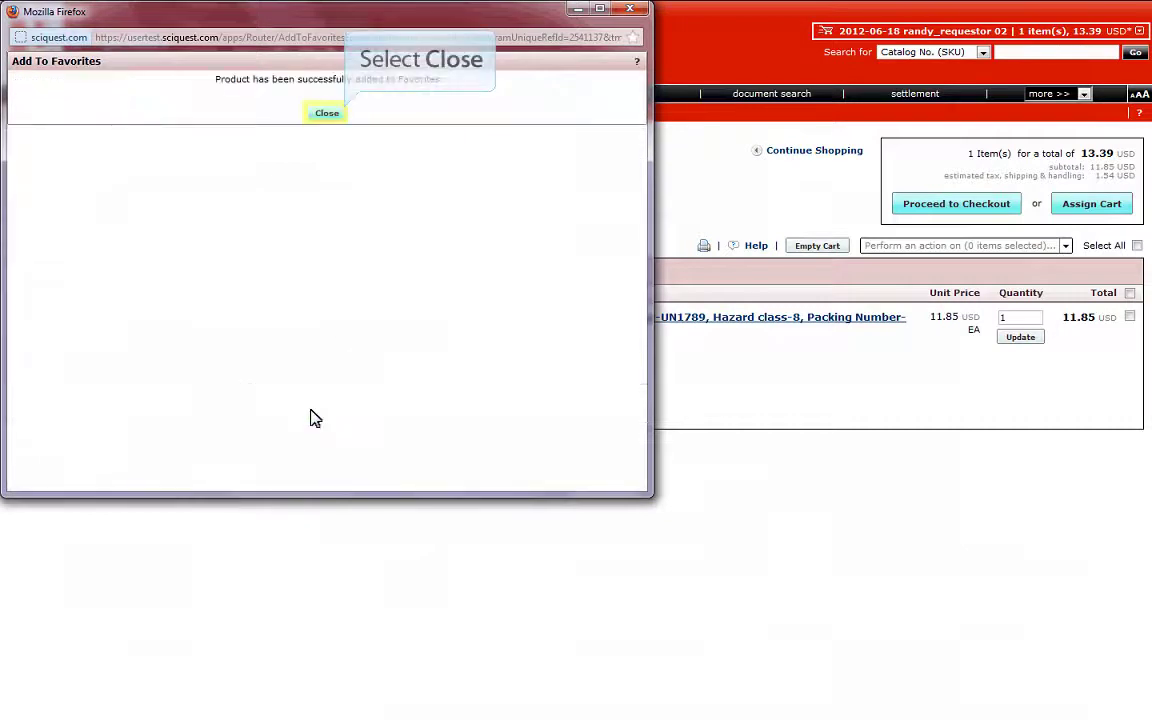
left_click(325, 114)
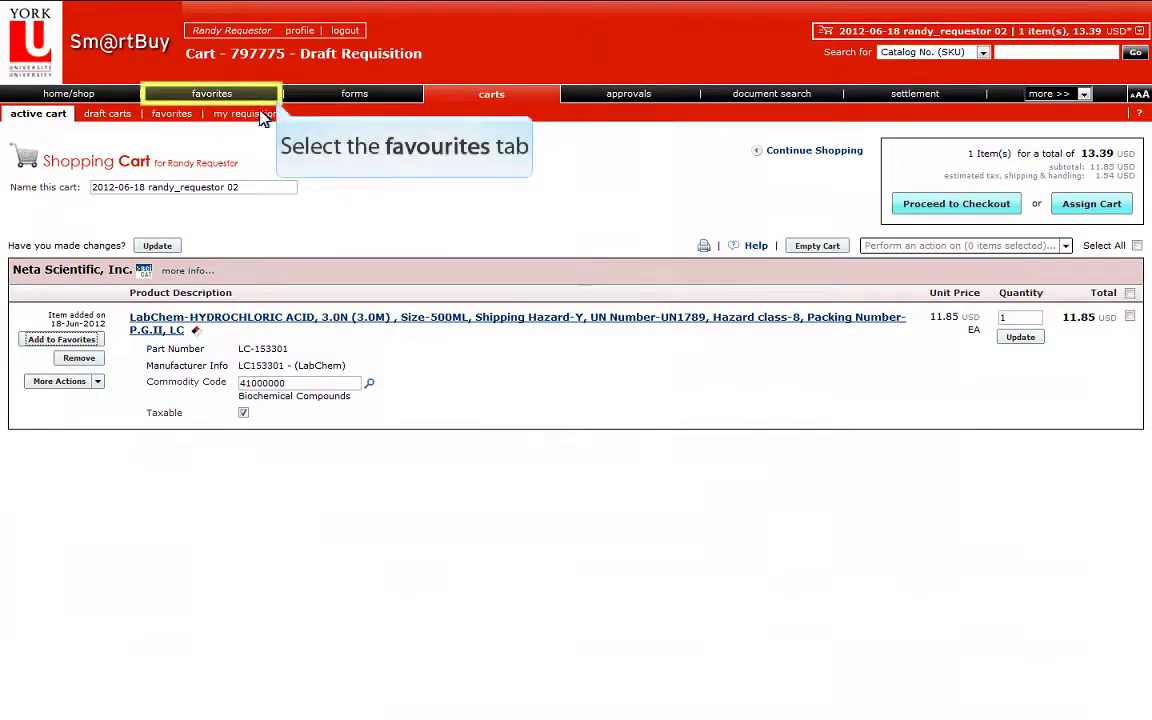
In the favorites, create a subfolder named "Beakers" under the personal Lab Supplies folder.
left_click(200, 92)
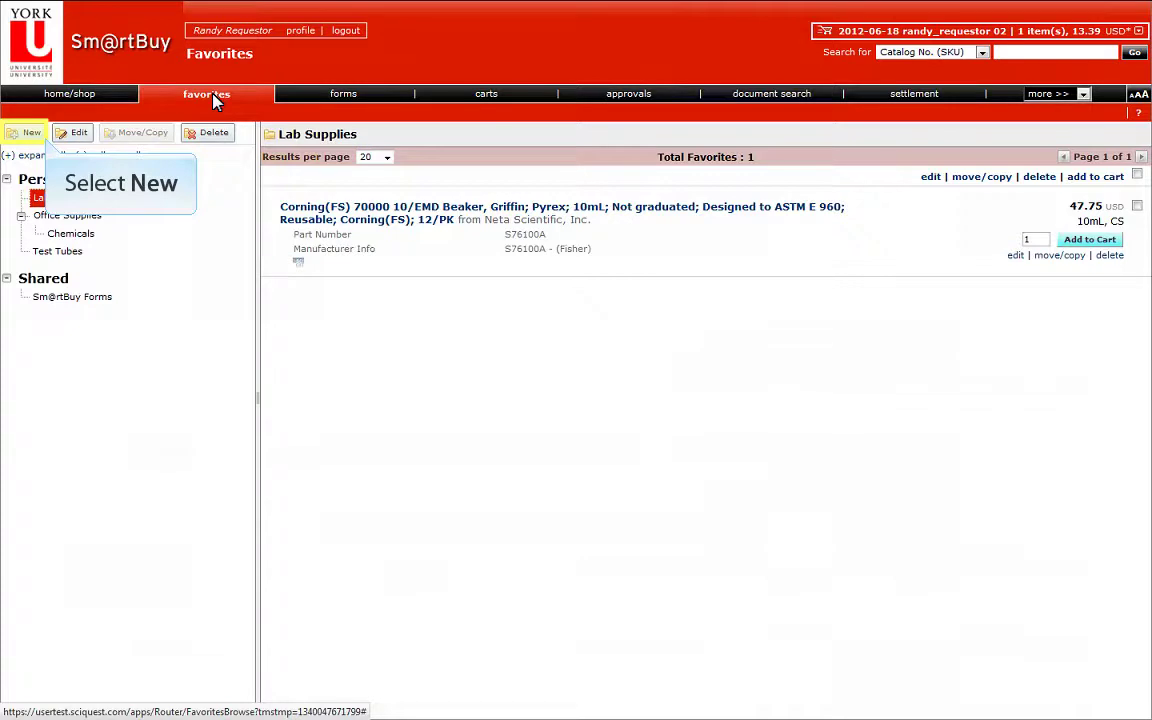
left_click(30, 136)
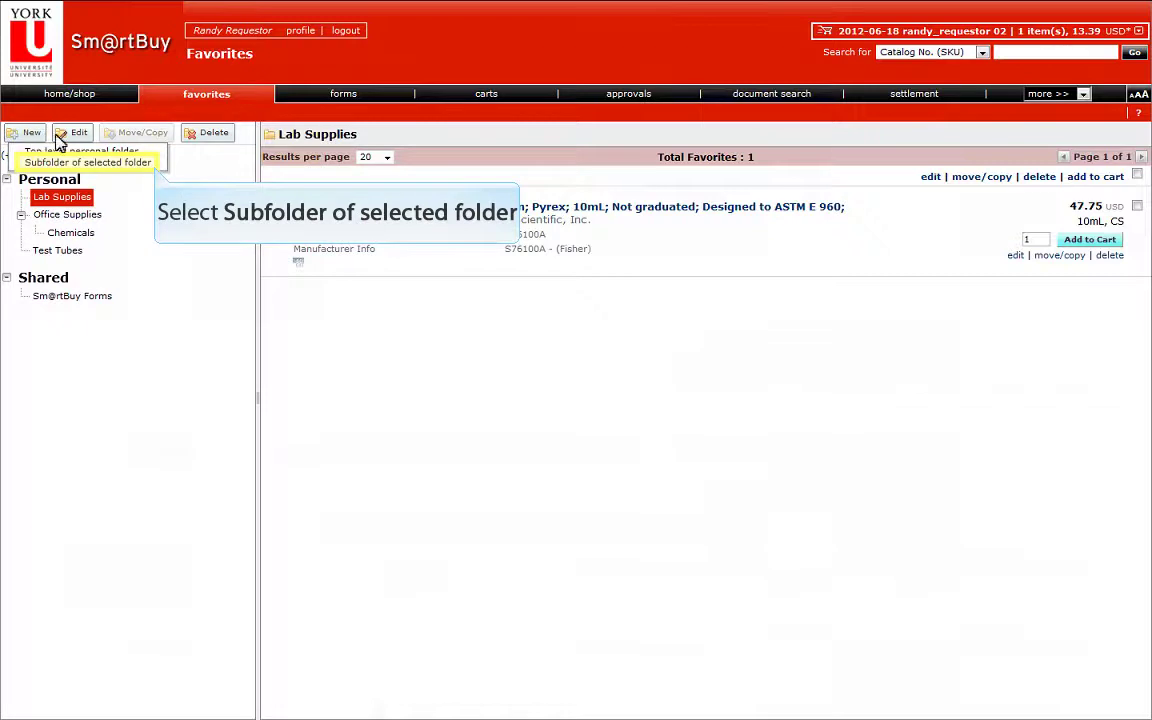
left_click(139, 162)
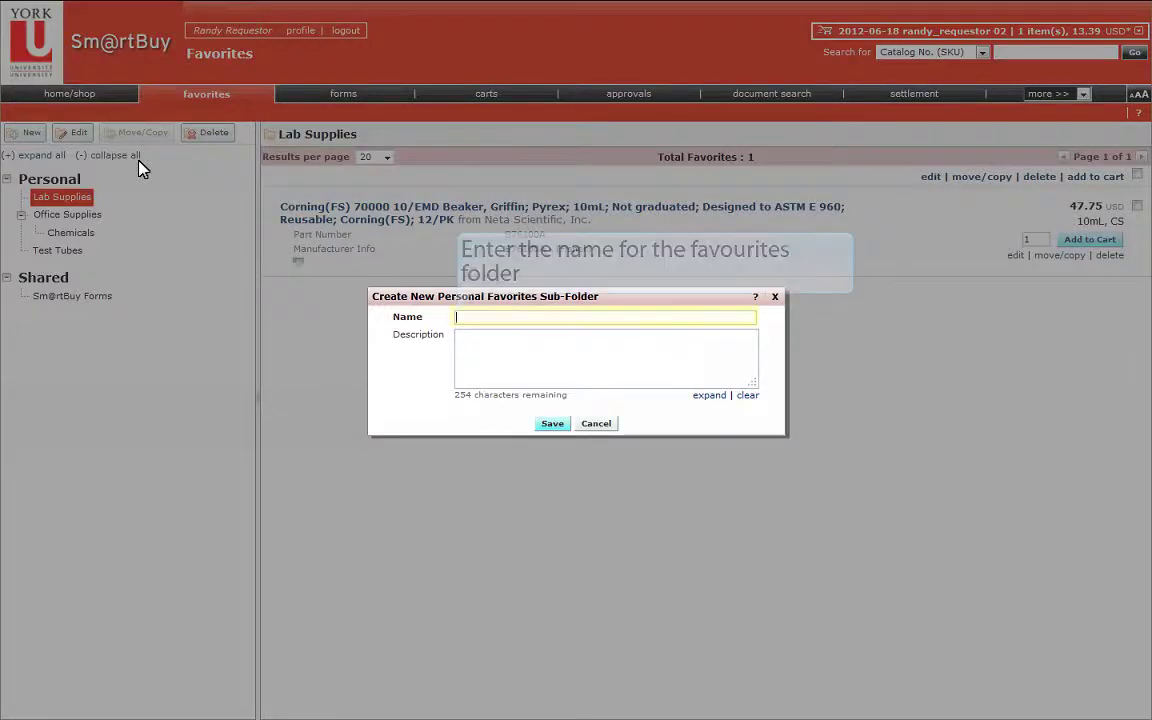
type("Beakers")
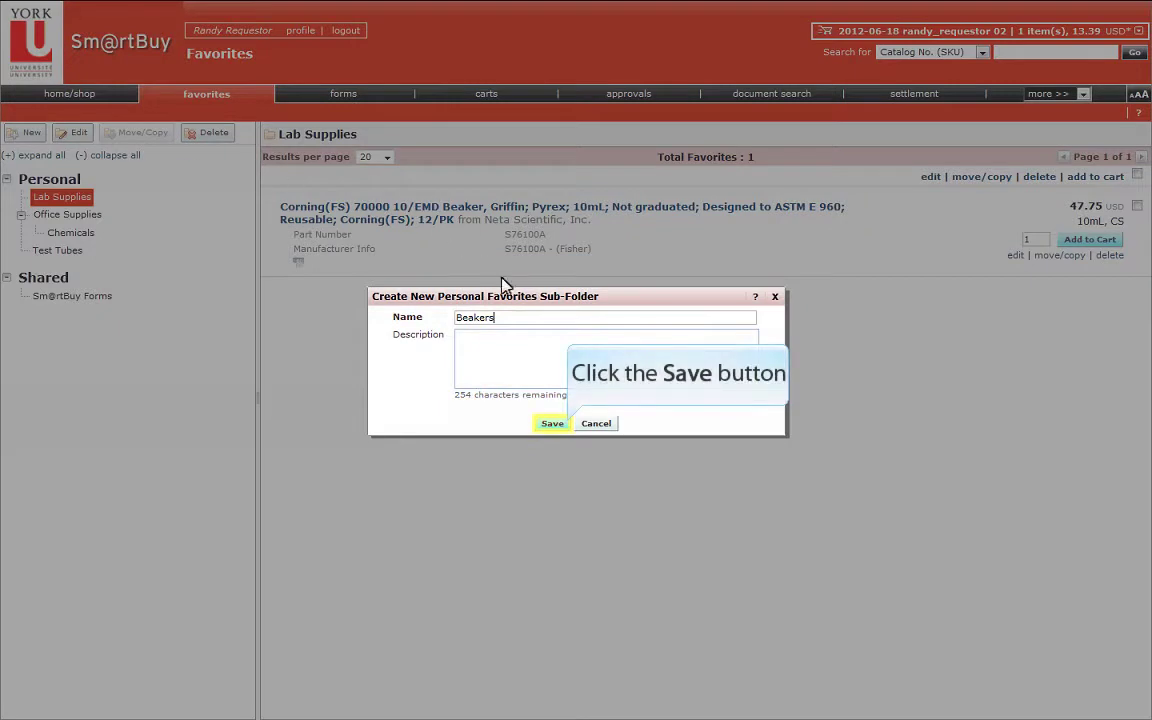
left_click(551, 424)
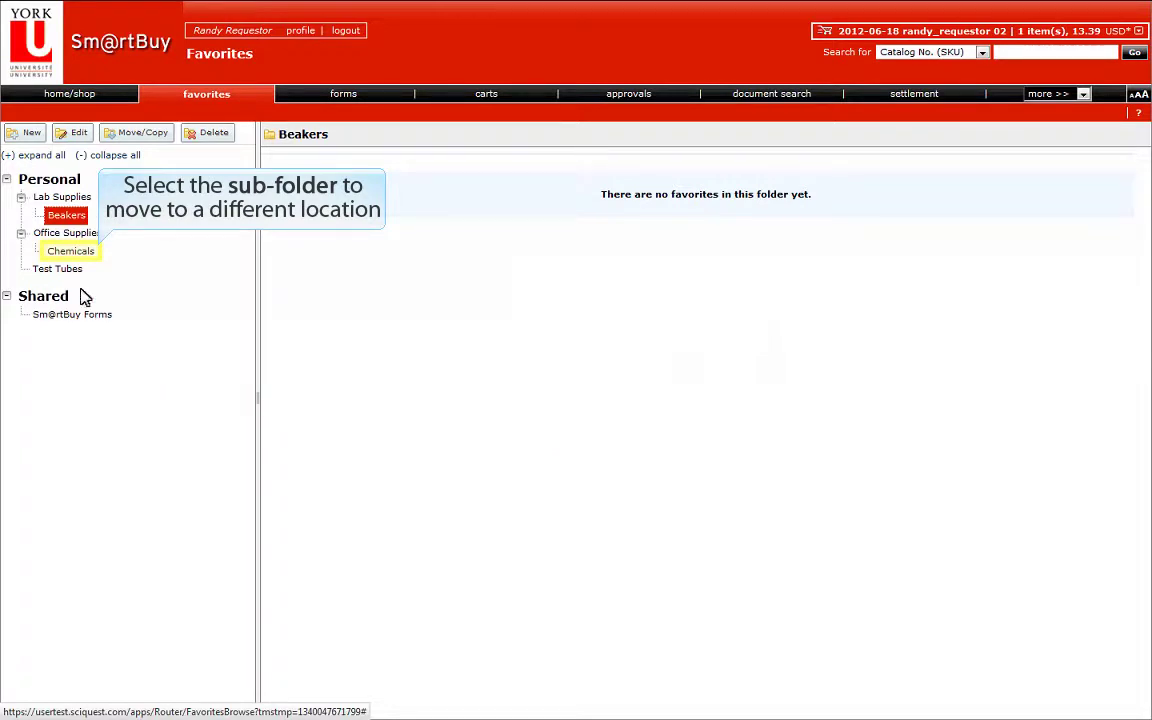
Move the Chemicals subfolder from Office Supplies to the personal Lab Supplies folder.
left_click(92, 250)
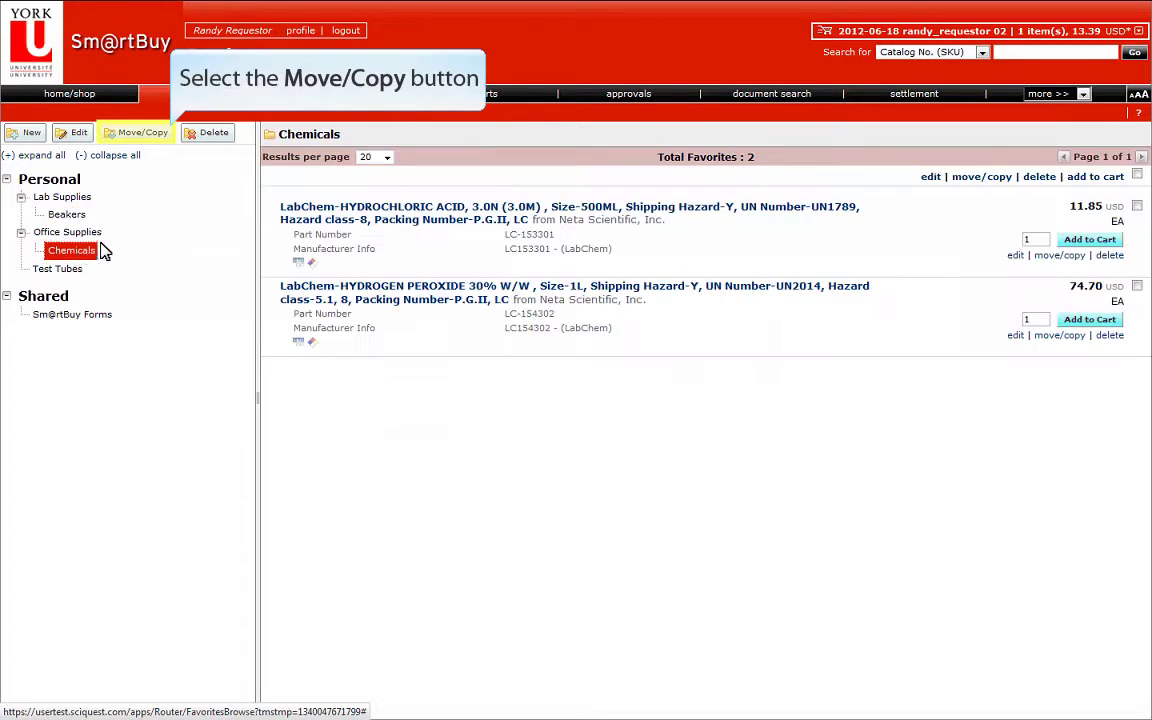
left_click(139, 134)
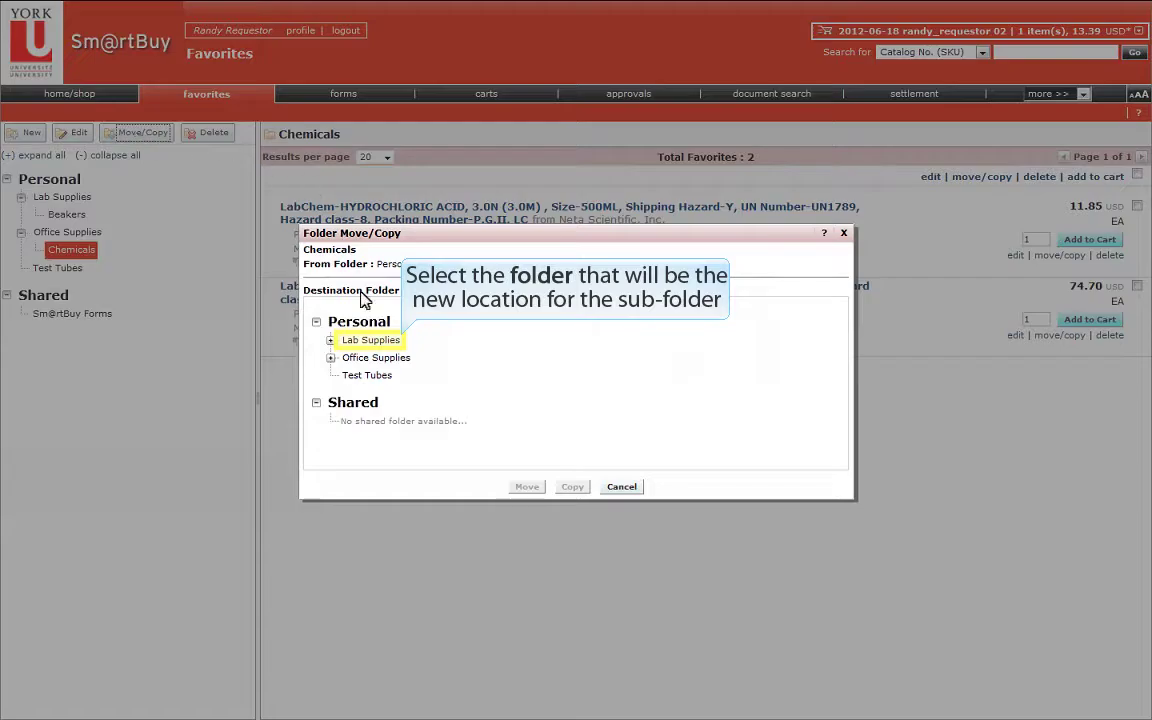
left_click(368, 342)
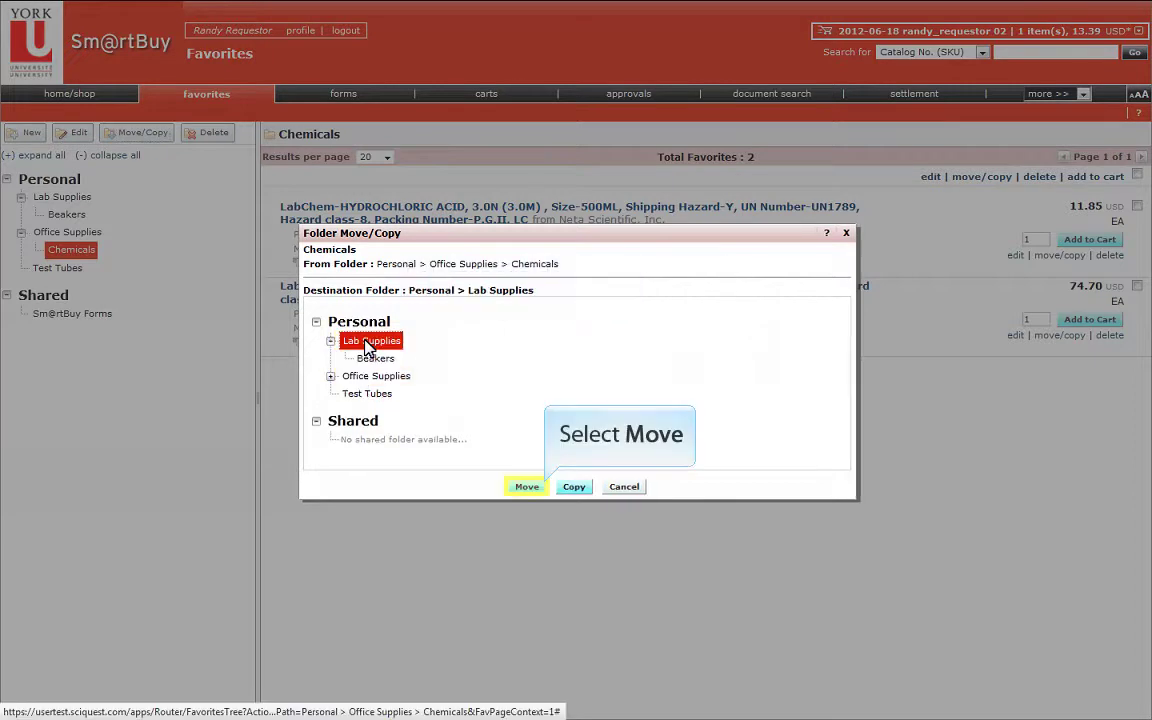
left_click(527, 488)
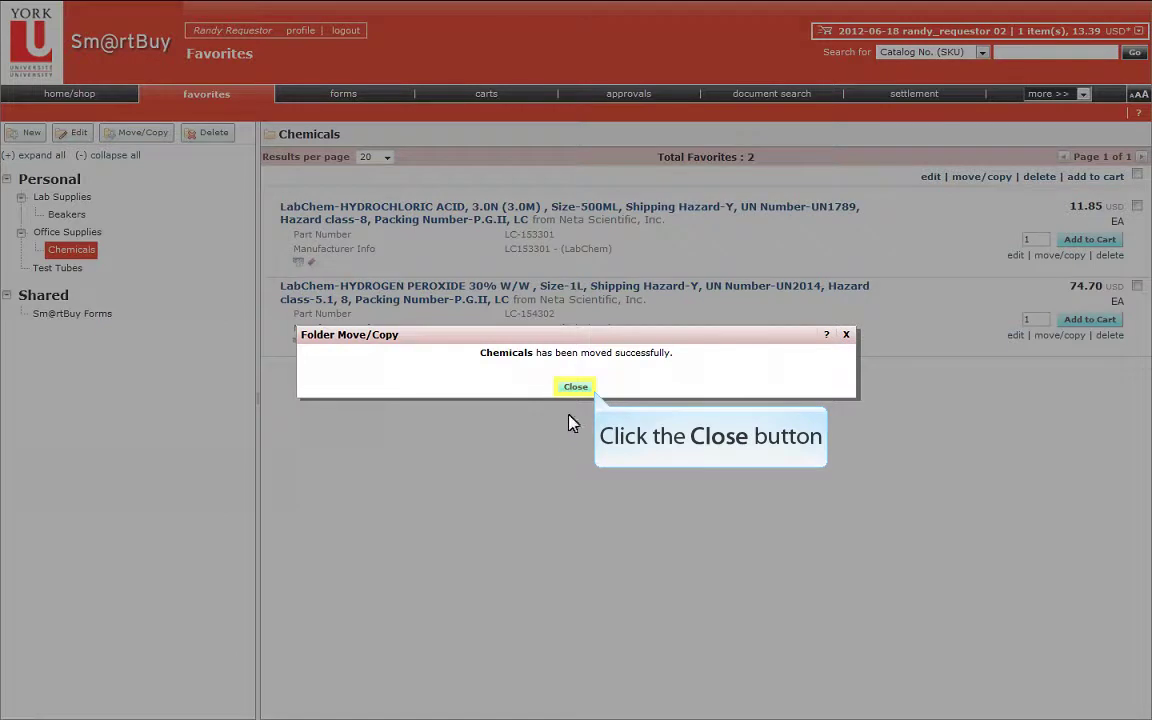
left_click(576, 387)
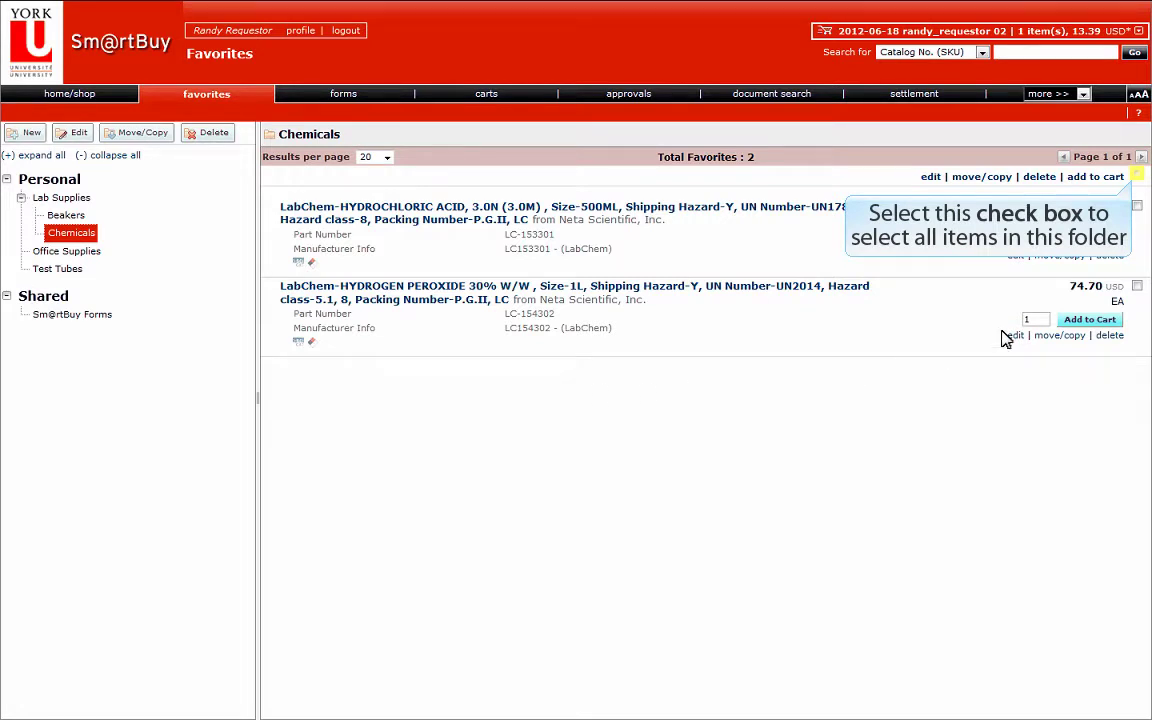
Add all favorite items in the Chemicals folder to the shopping cart together.
left_click(1137, 175)
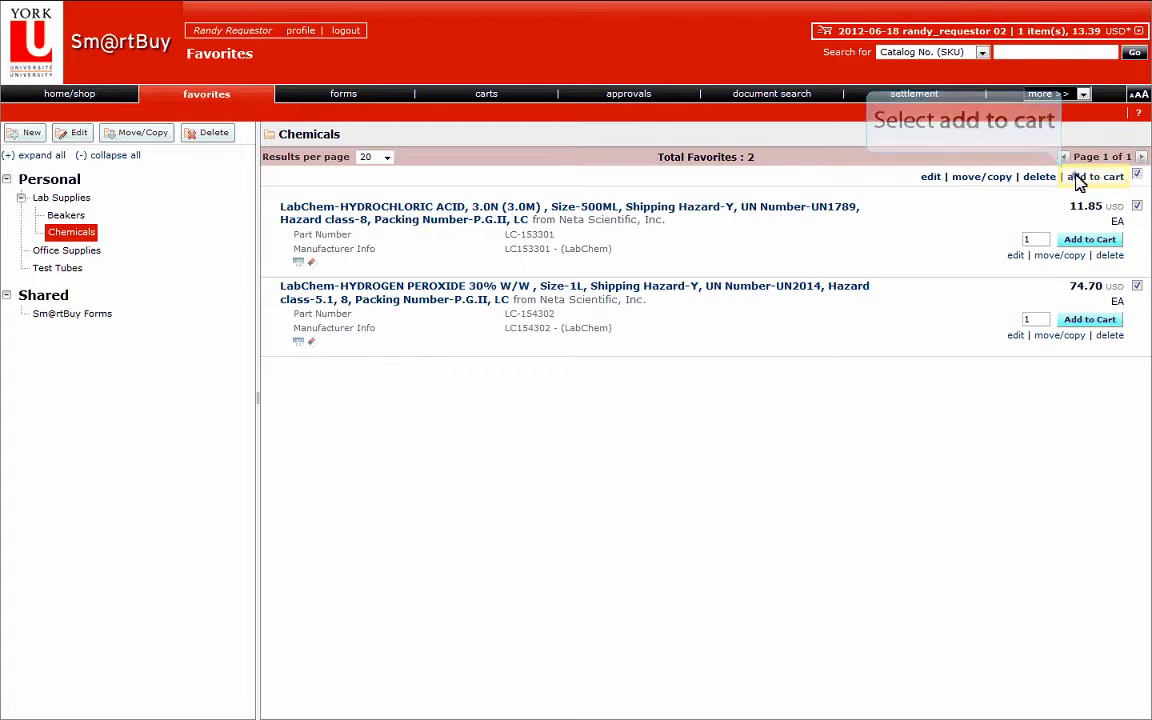
left_click(1105, 177)
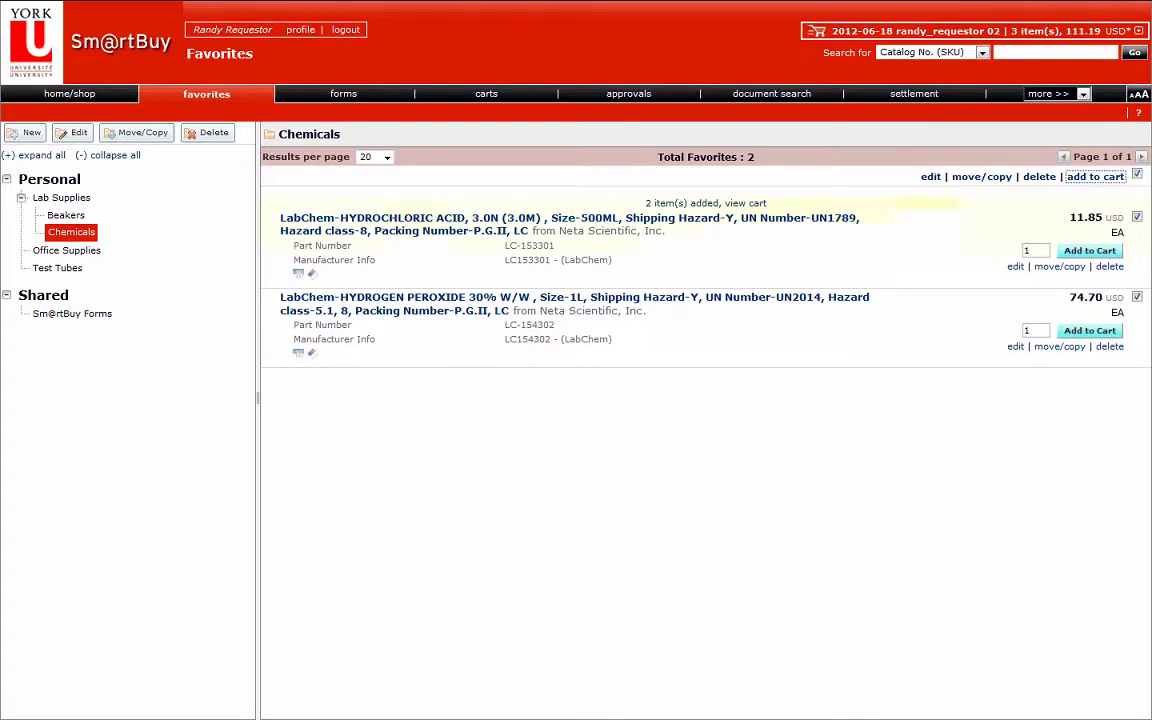